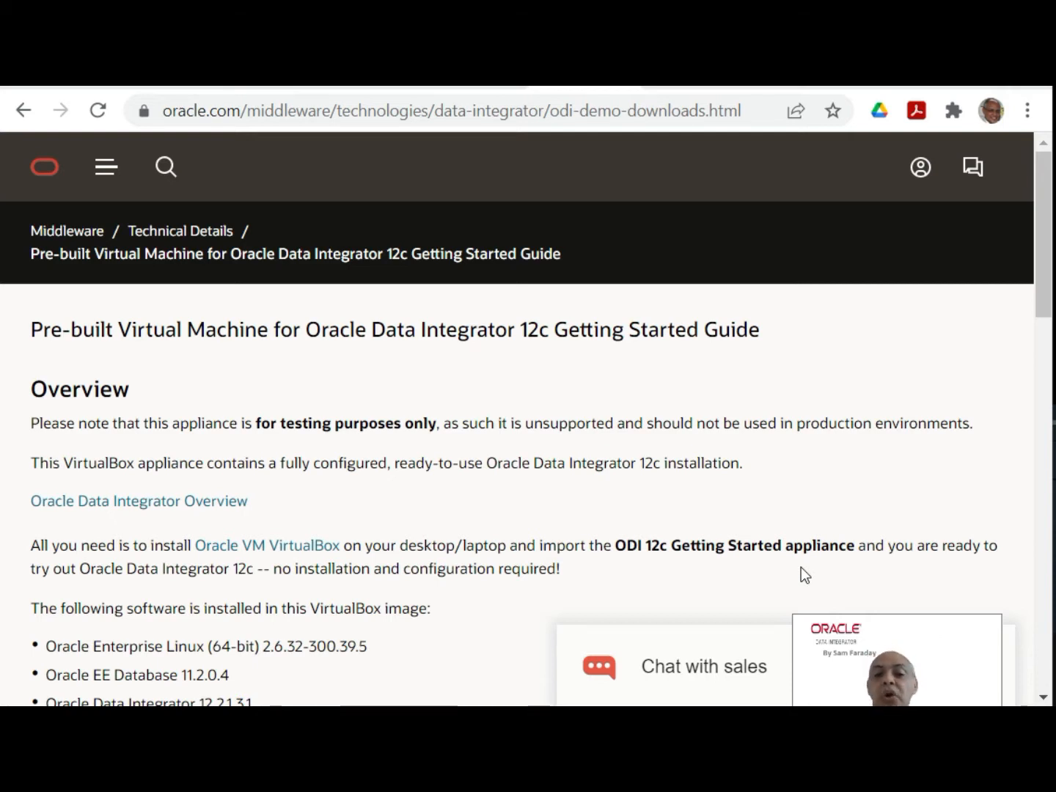
Step: Download ODI12c-Getting-Started-VM.7z.001, accepting the Oracle License Agreement, and save it in the ODI_VM_FILES folder on drive E
left_click_drag(918, 648, 910, 516)
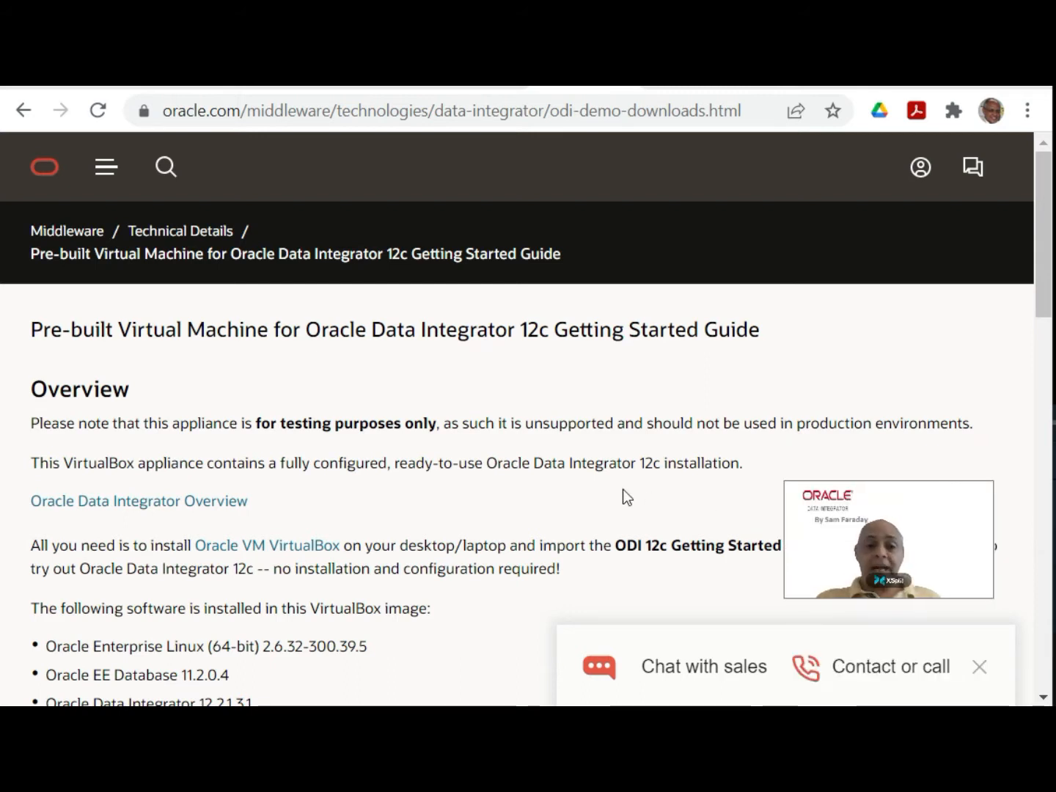
scroll(597, 476, "down", 3)
scroll(598, 444, "down", 6)
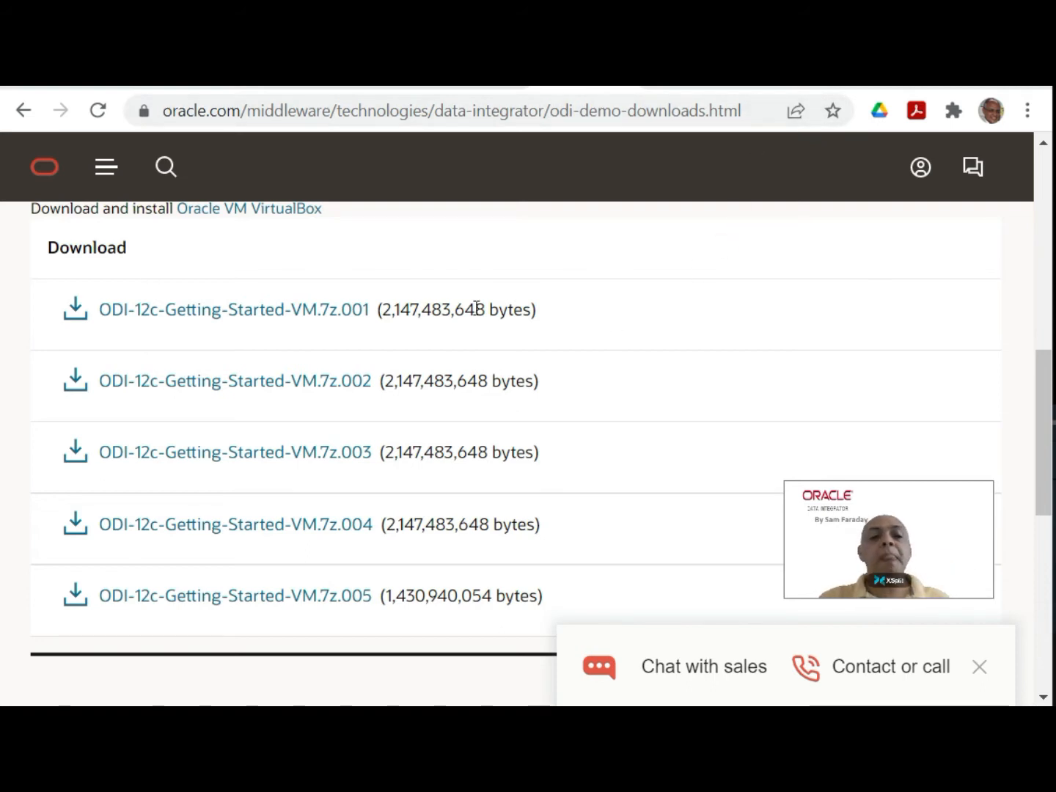
left_click(220, 323)
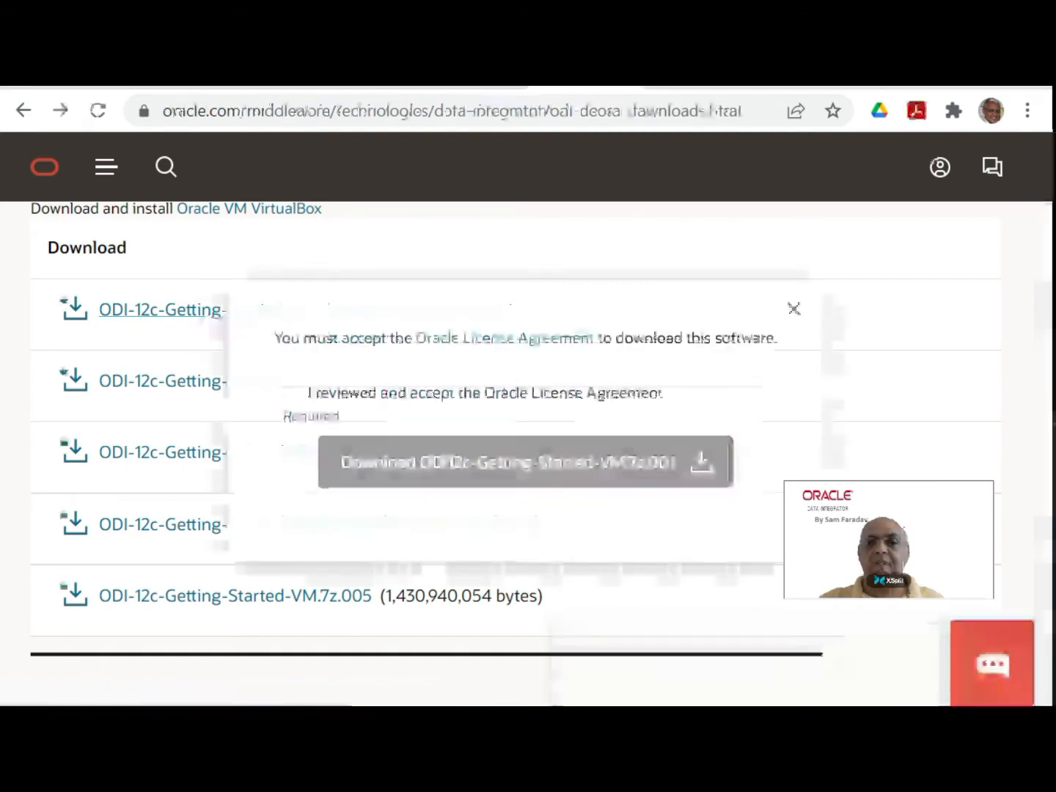
left_click(289, 396)
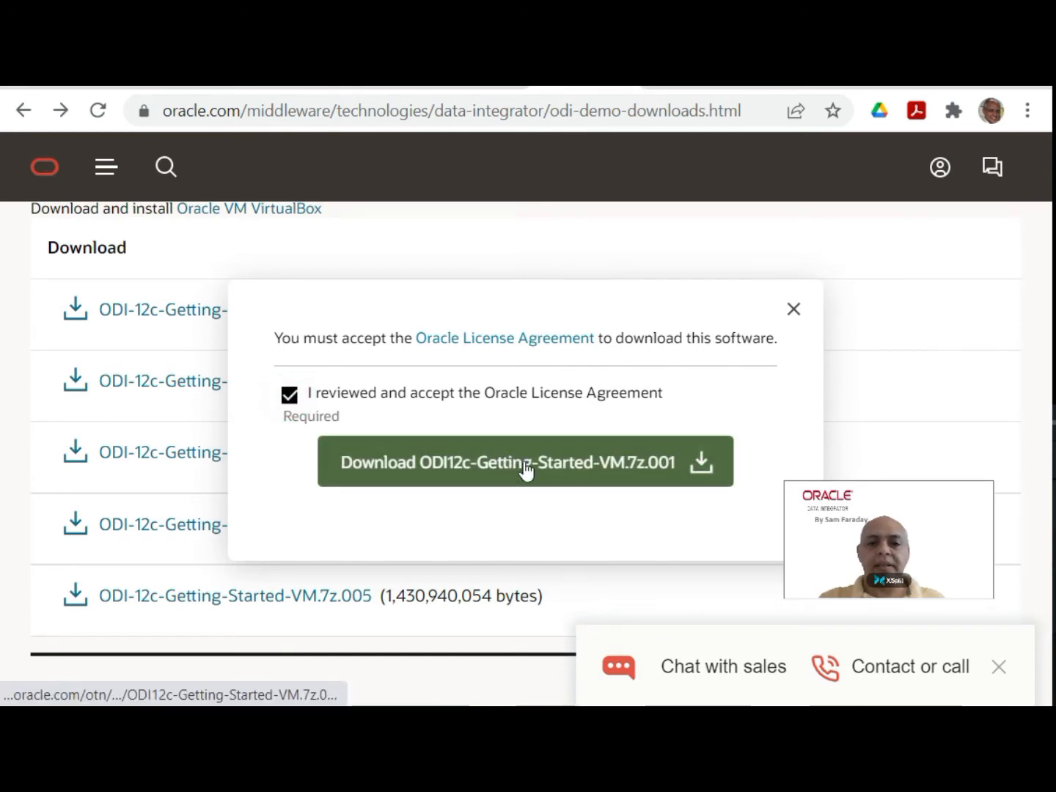
left_click(561, 476)
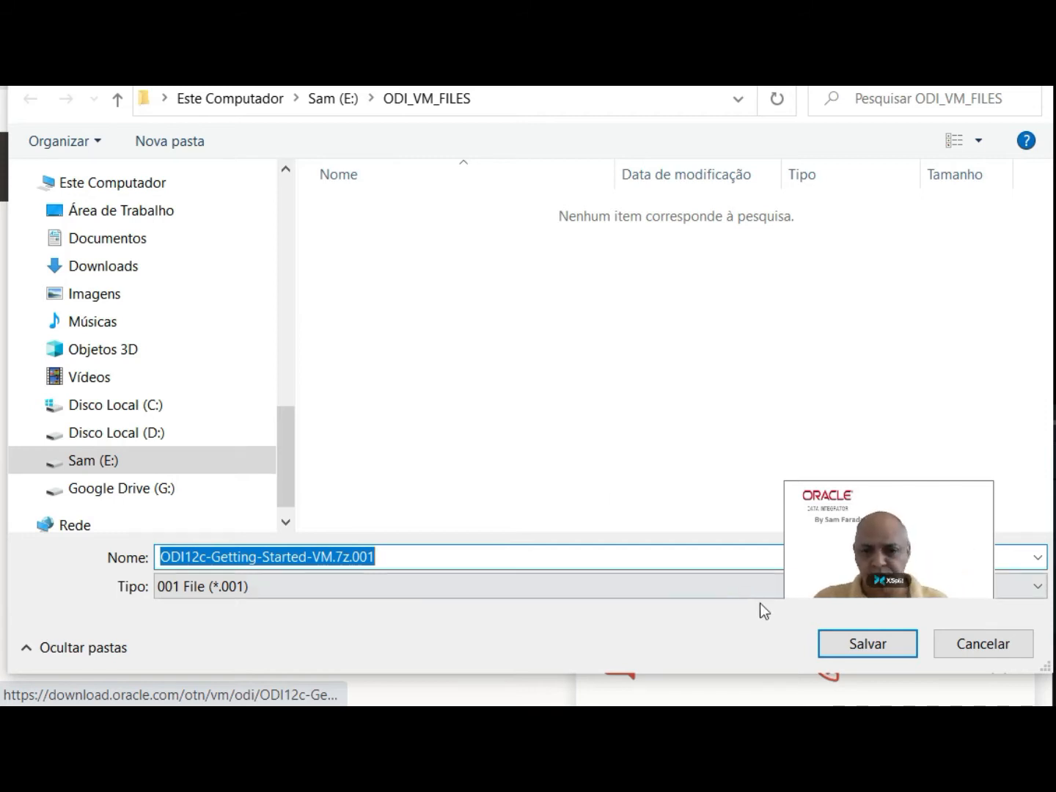
left_click(885, 643)
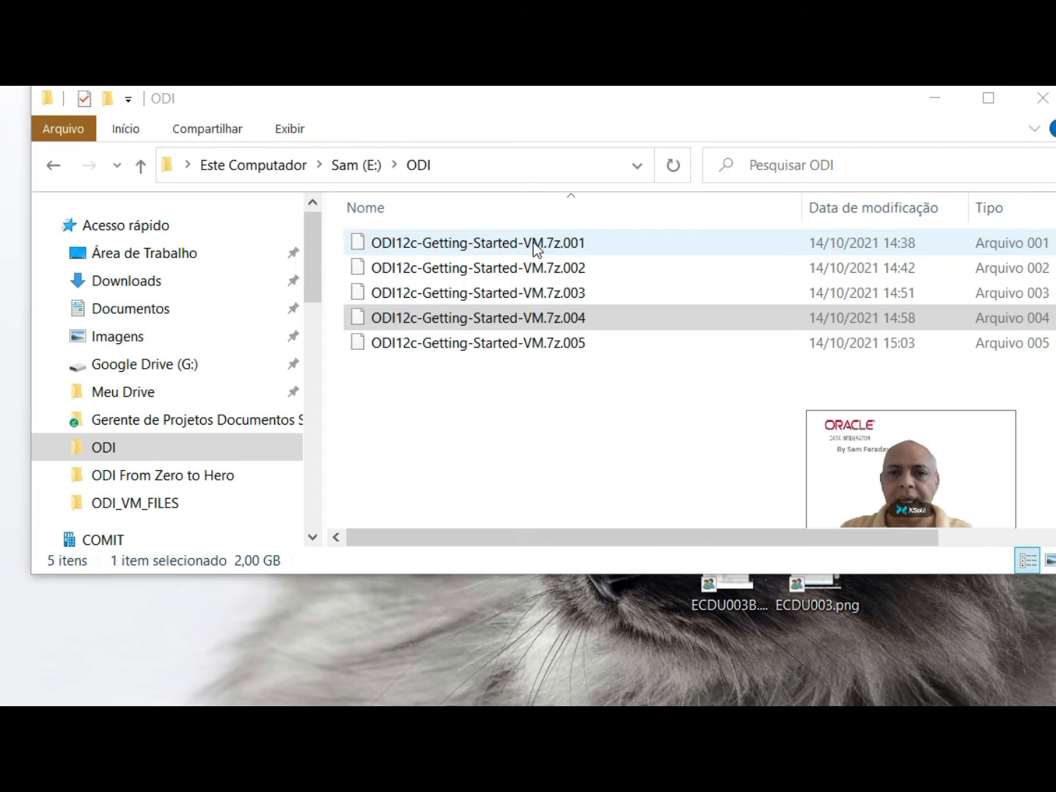
Step: Extract ODI12c-Getting-Started-VM.7z.001 with 7-Zip into the current ODI folder
left_click(558, 246)
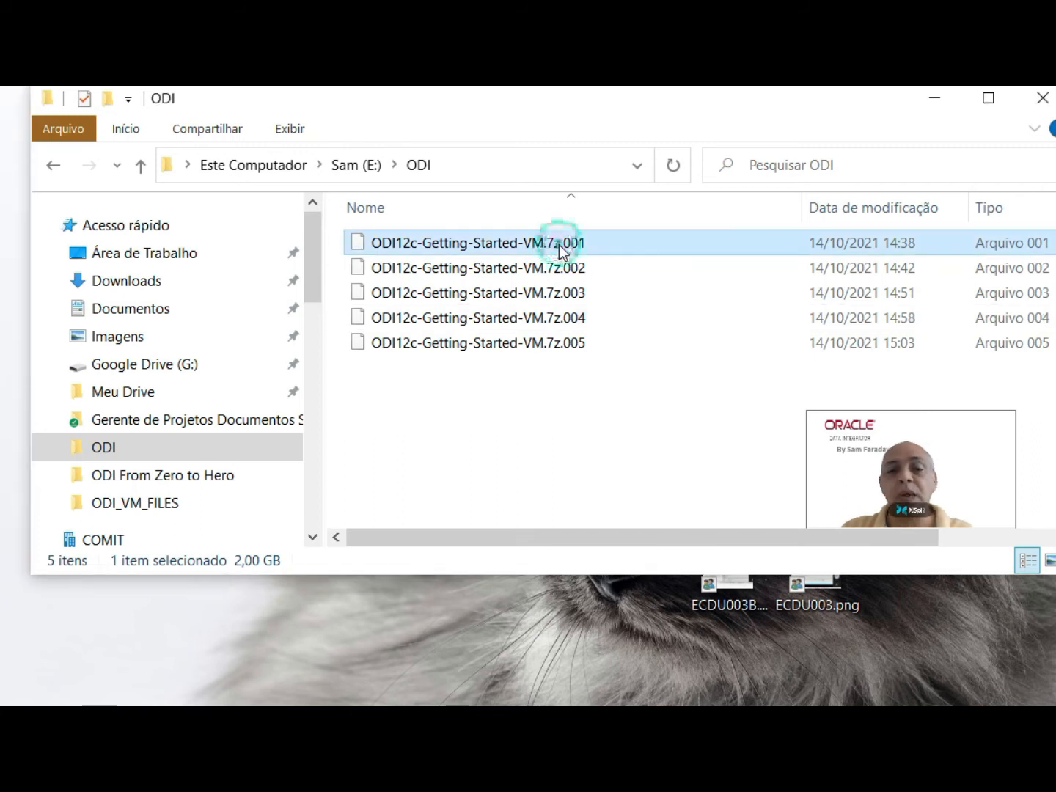
right_click(558, 245)
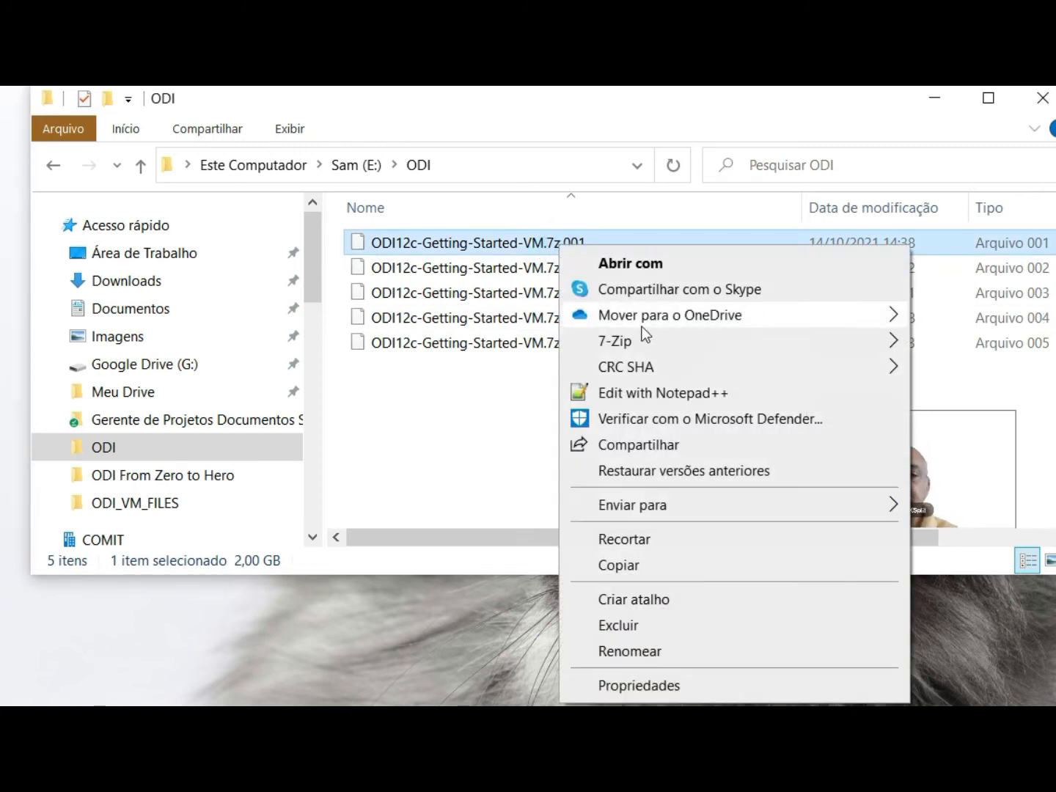
mouse_move(654, 344)
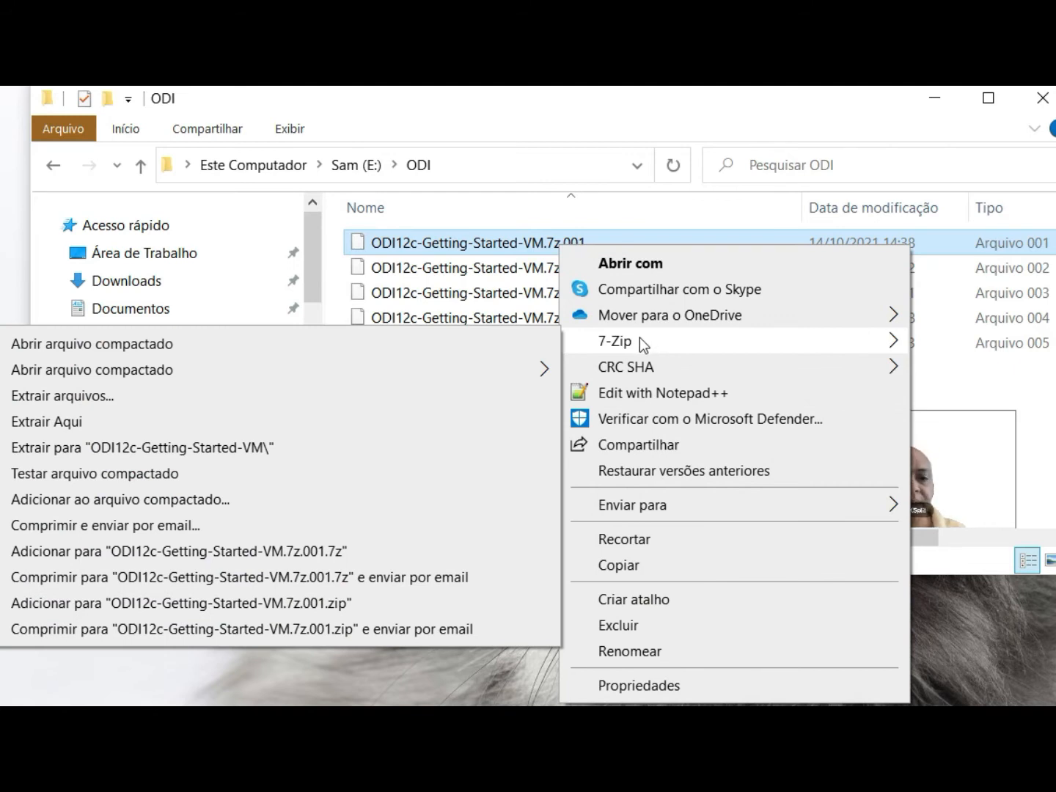
left_click(174, 426)
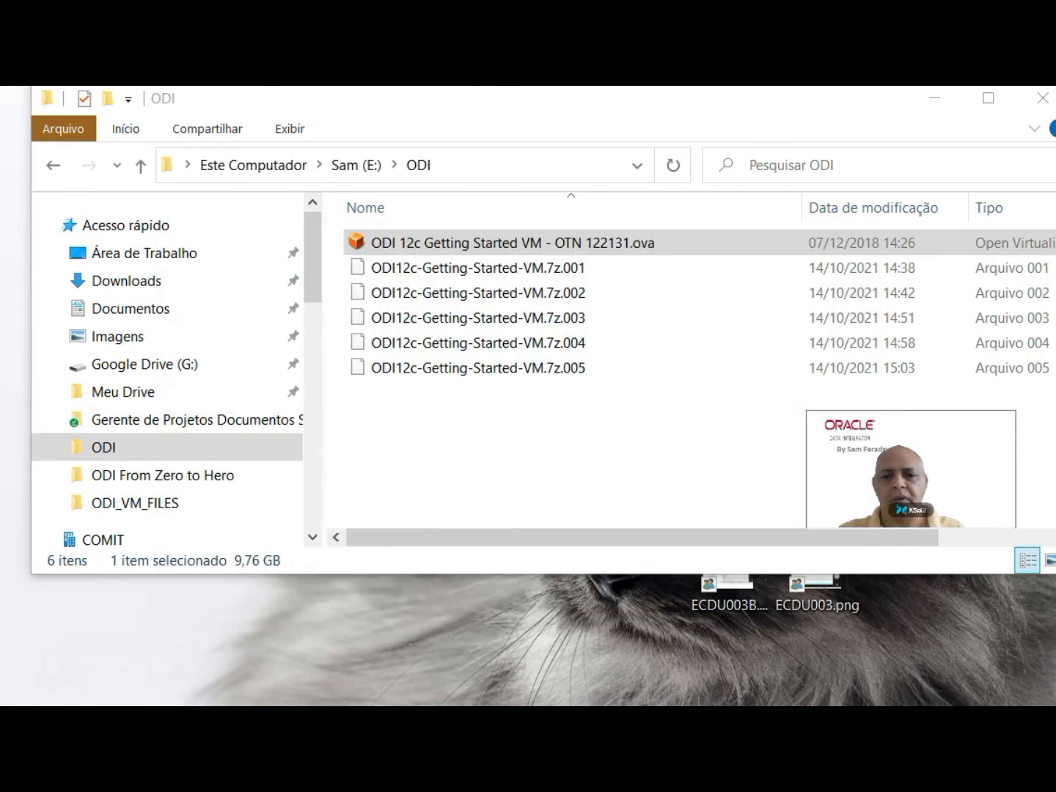
Step: Switch to Oracle VM VirtualBox and load "ODI 12c Getting Started VM - OTN 122131.ova" from E:\ODI as the appliance to import
left_click(381, 246)
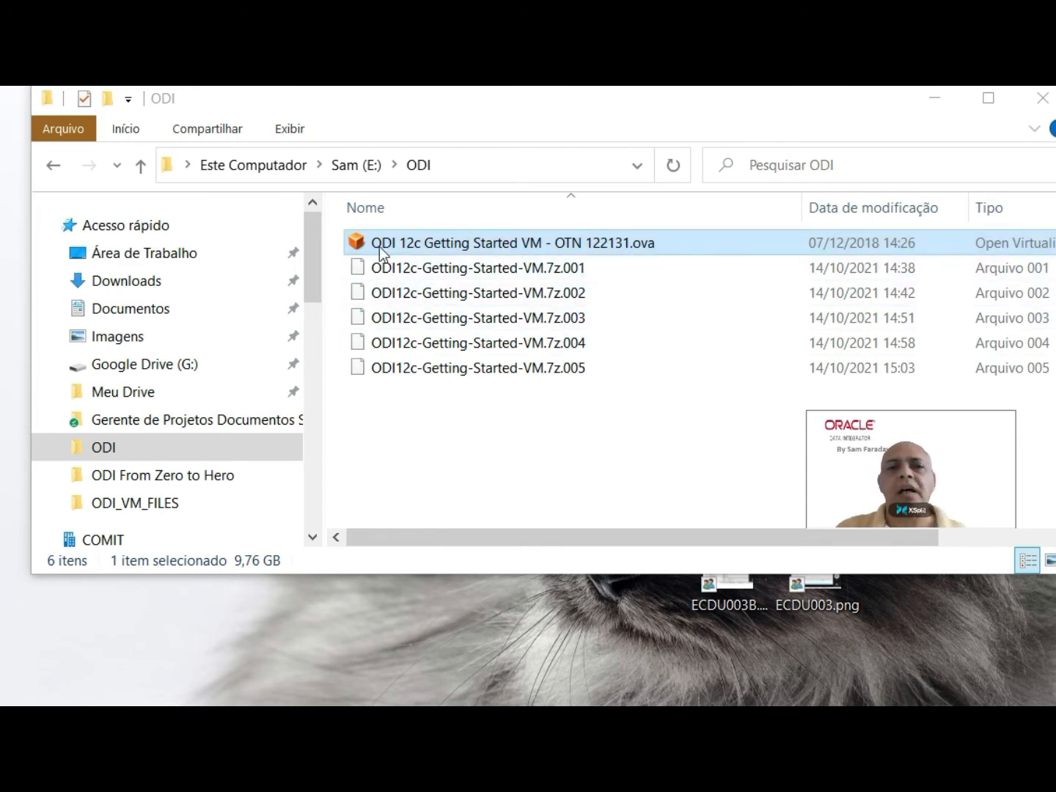
double_click(625, 243)
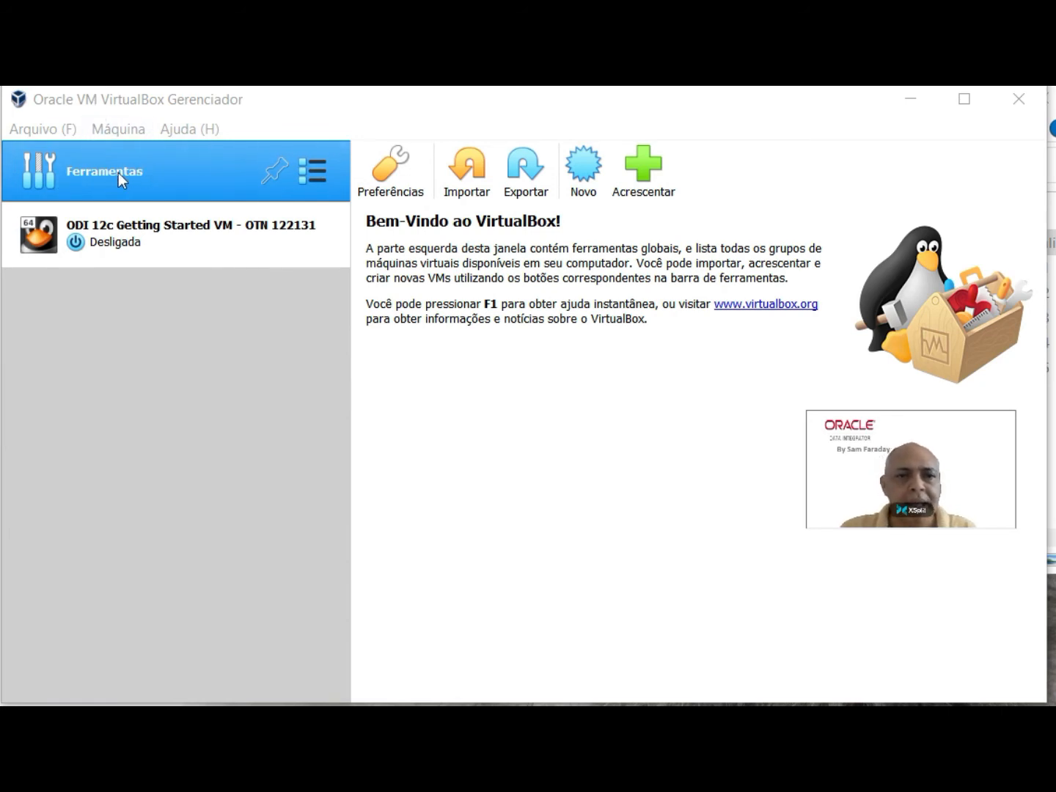
left_click(155, 169)
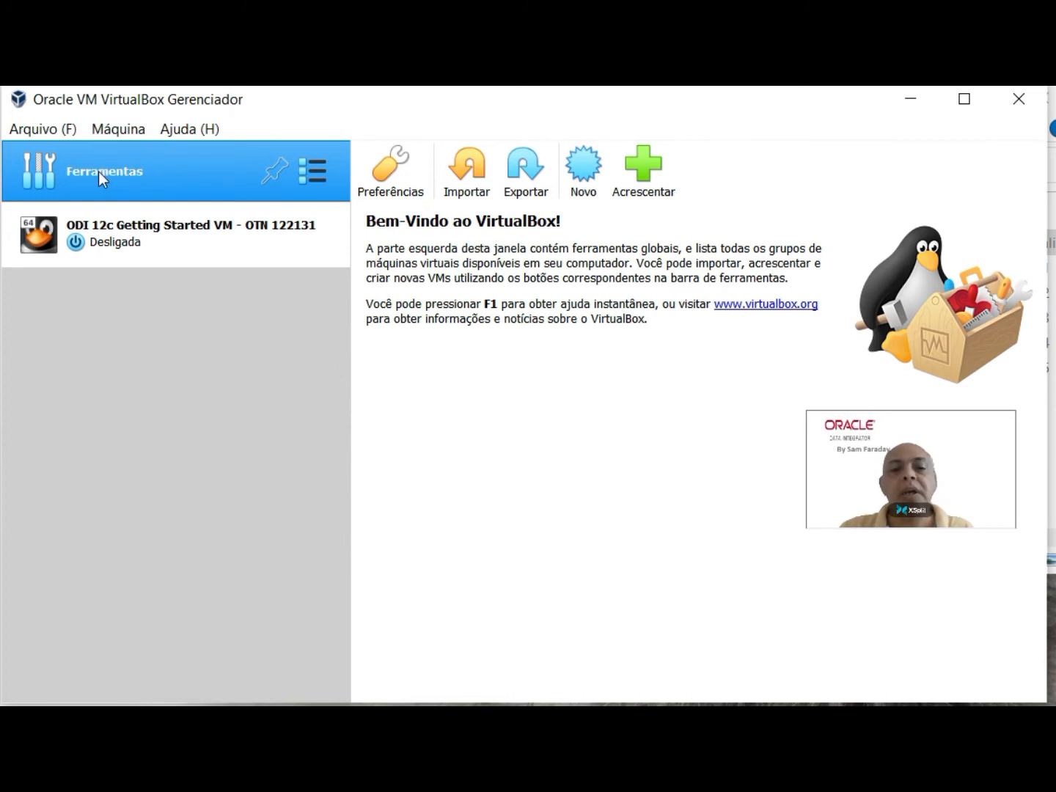
left_click(474, 162)
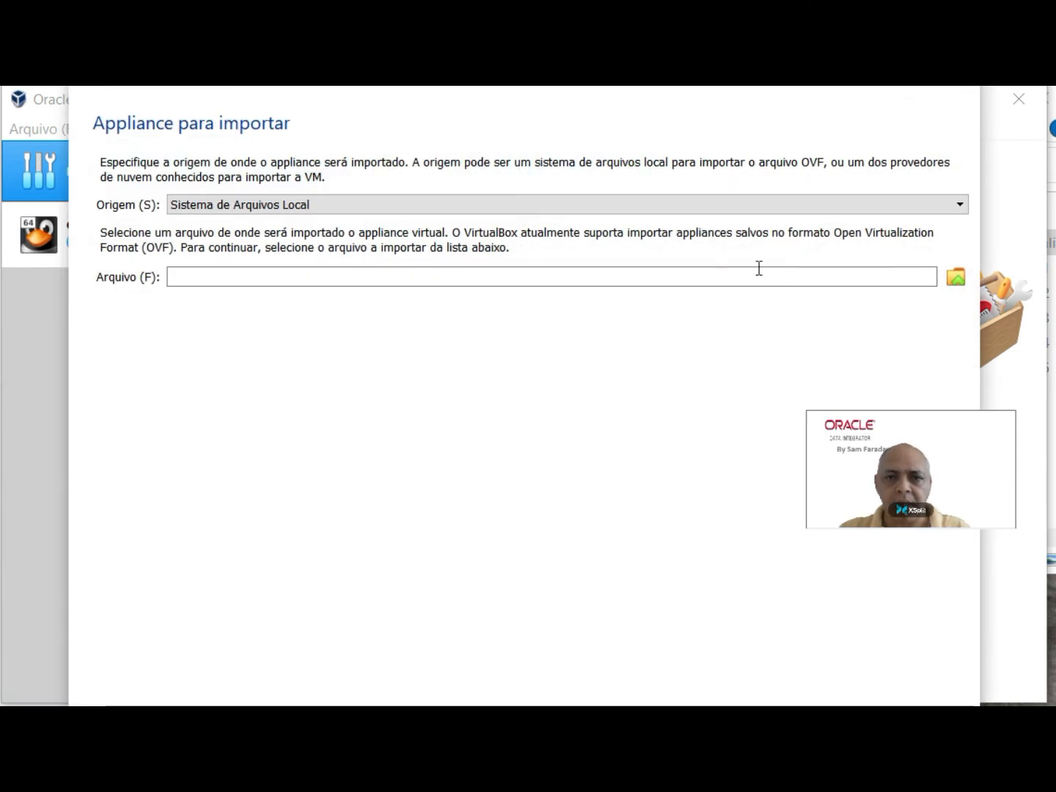
left_click(955, 277)
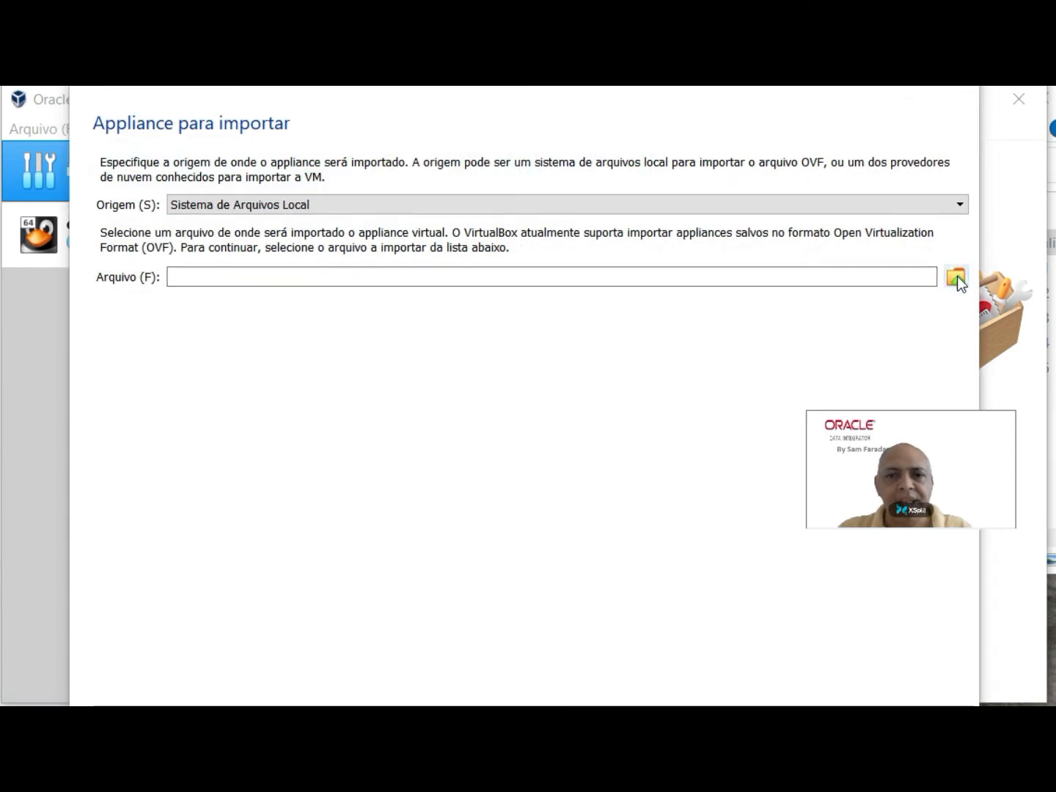
scroll(312, 327, "down", 3)
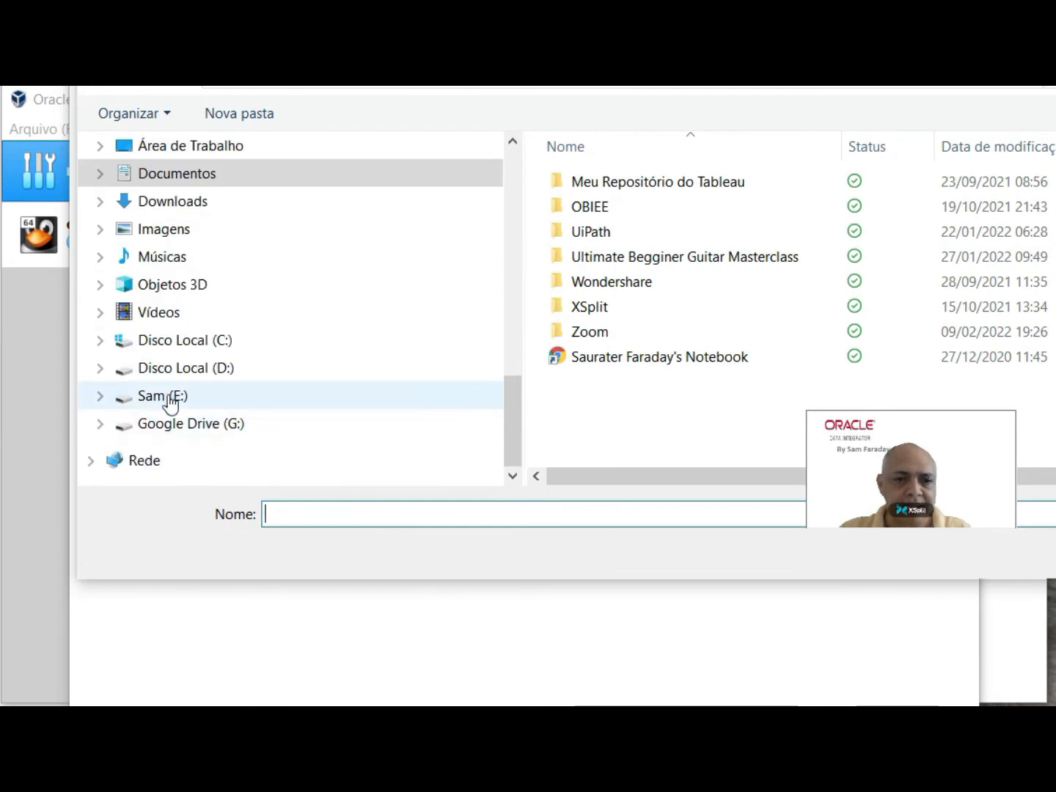
left_click(173, 397)
double_click(579, 326)
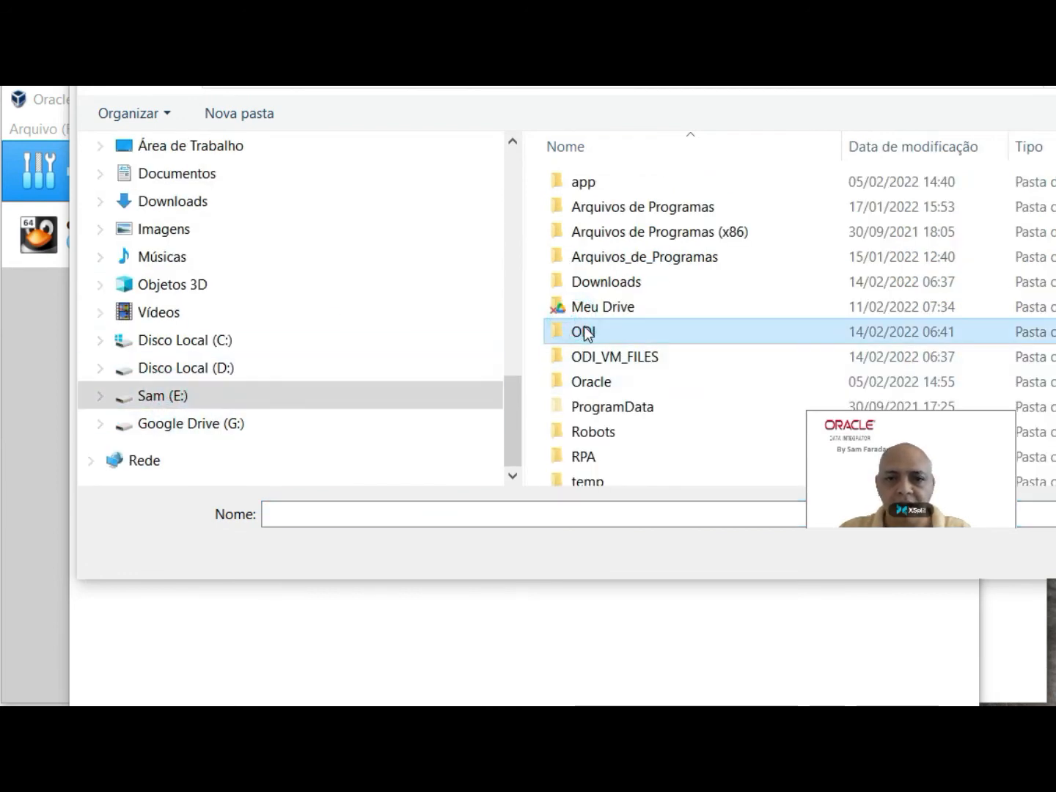
left_click(669, 182)
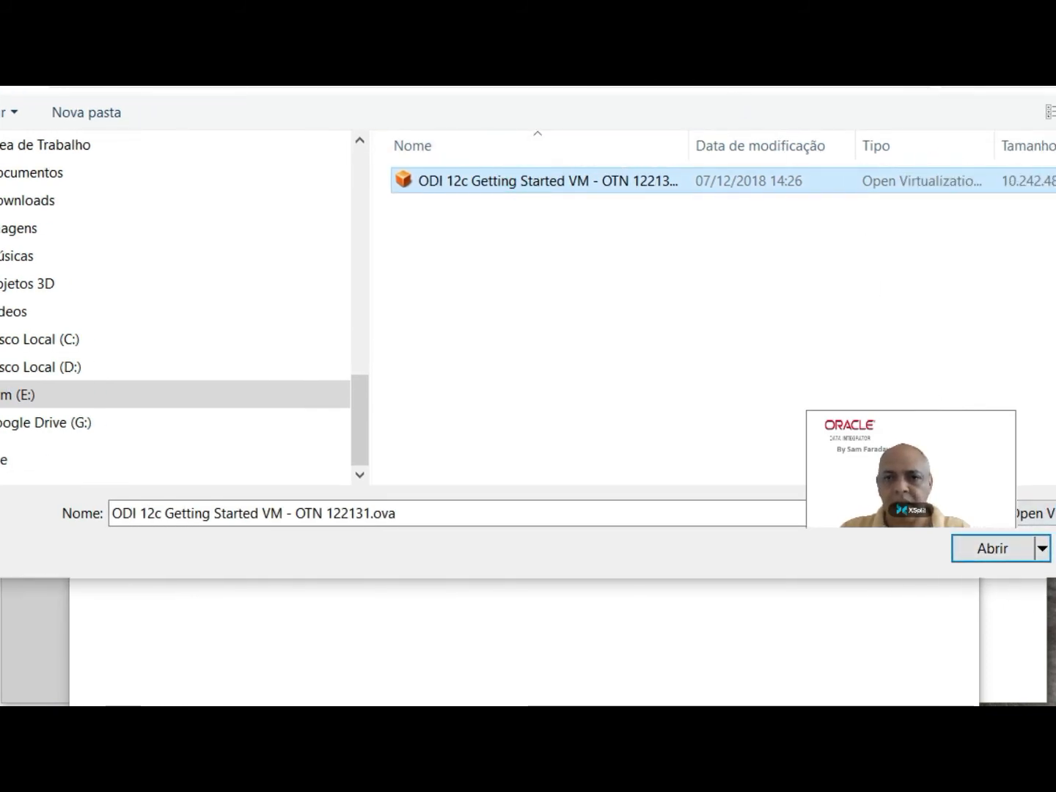
left_click(1007, 558)
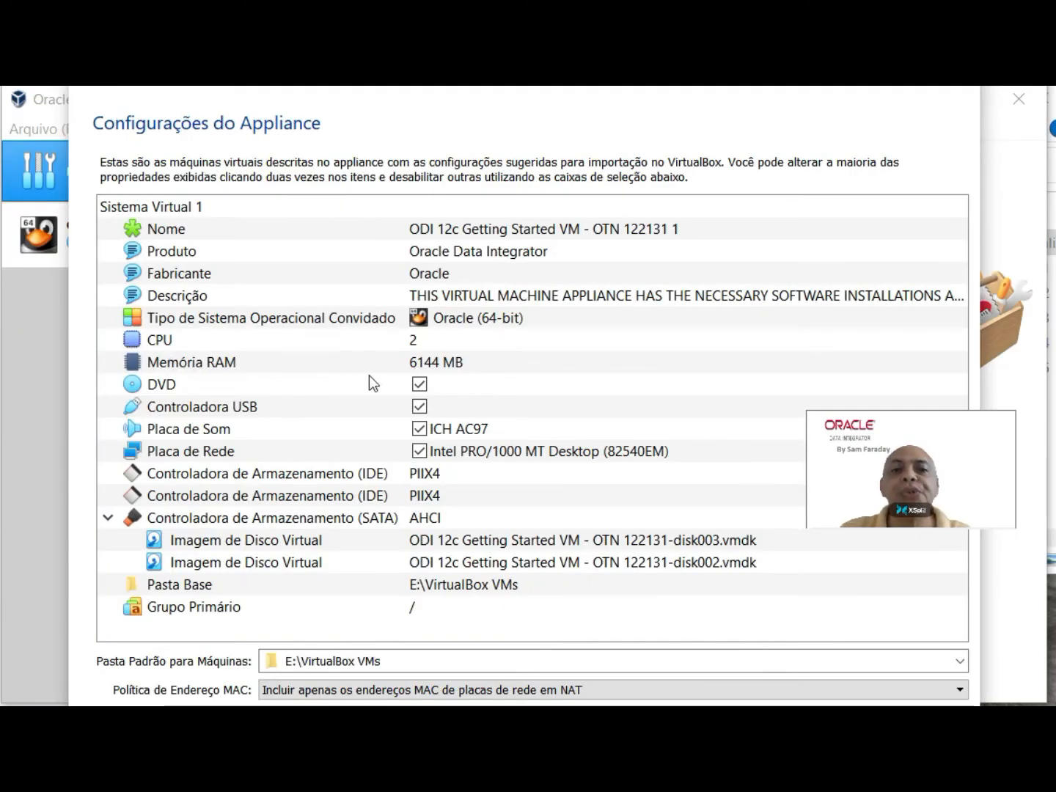
Step: Set the appliance's RAM to 4000 MB and import it, accepting the software license agreement
left_click(472, 360)
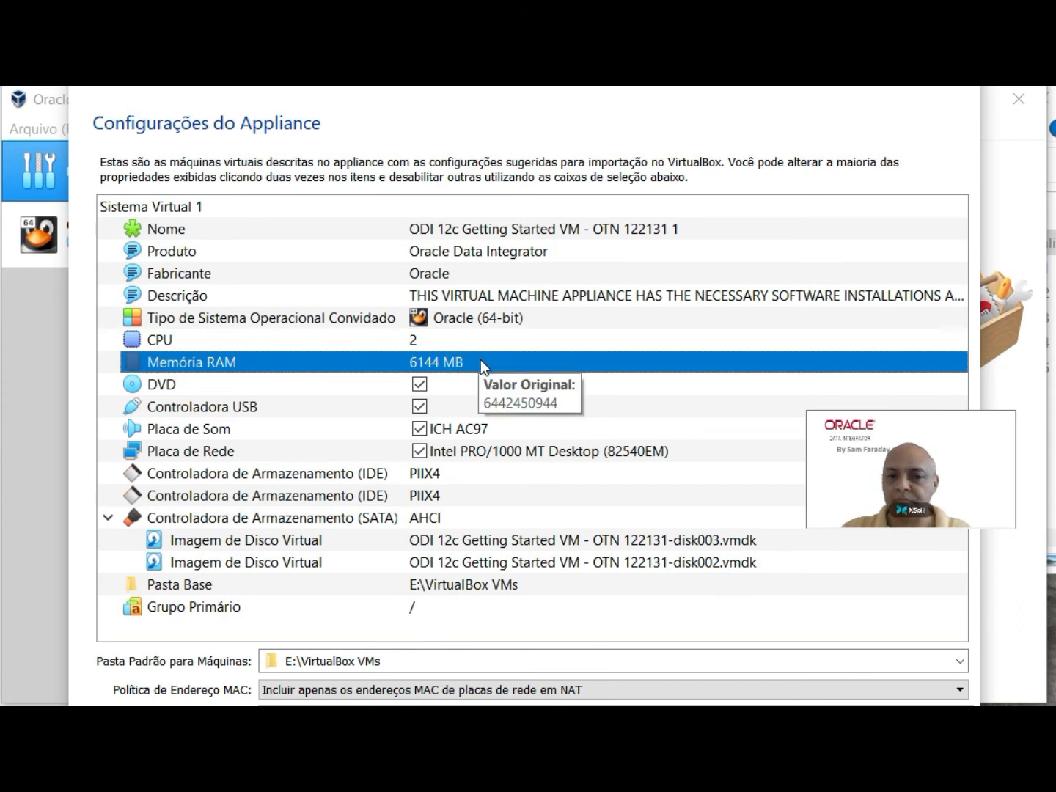
left_click(453, 359)
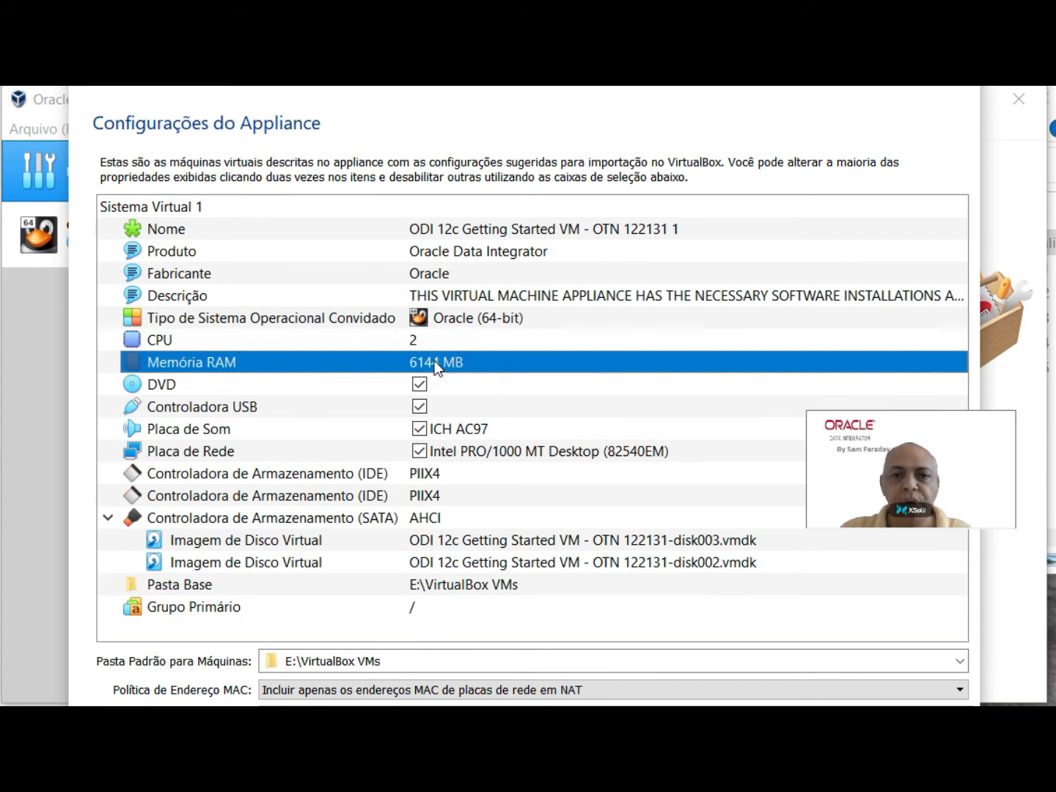
double_click(442, 361)
type("4000")
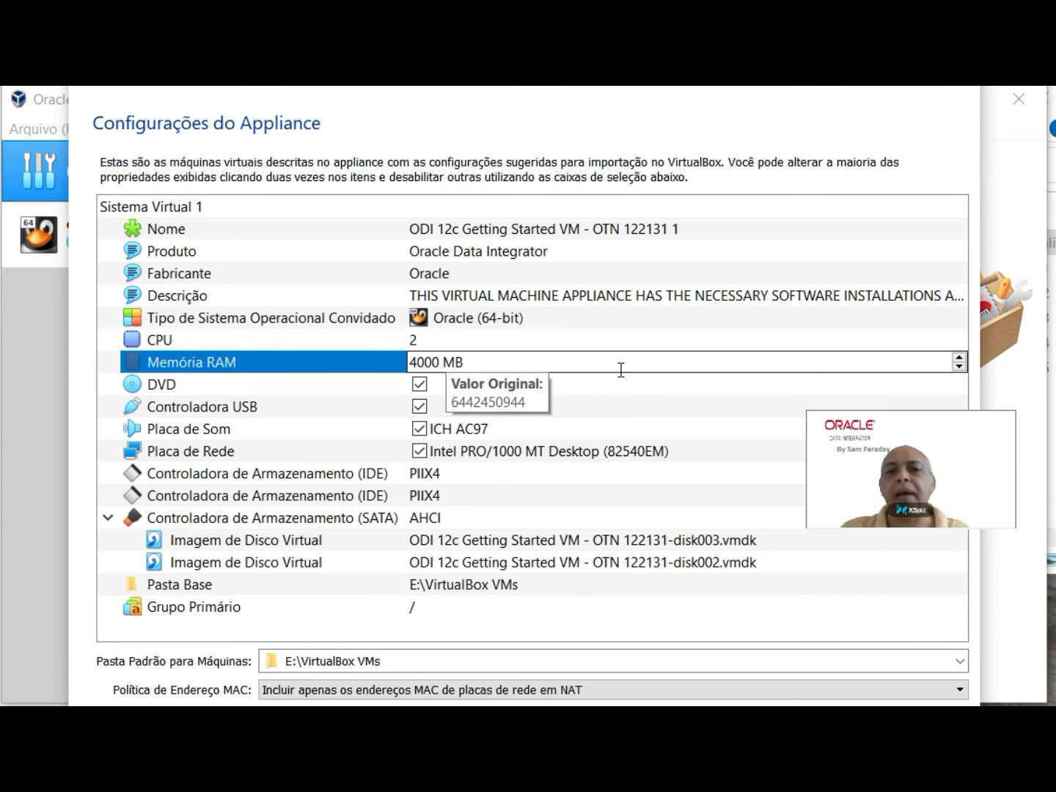
left_click(616, 338)
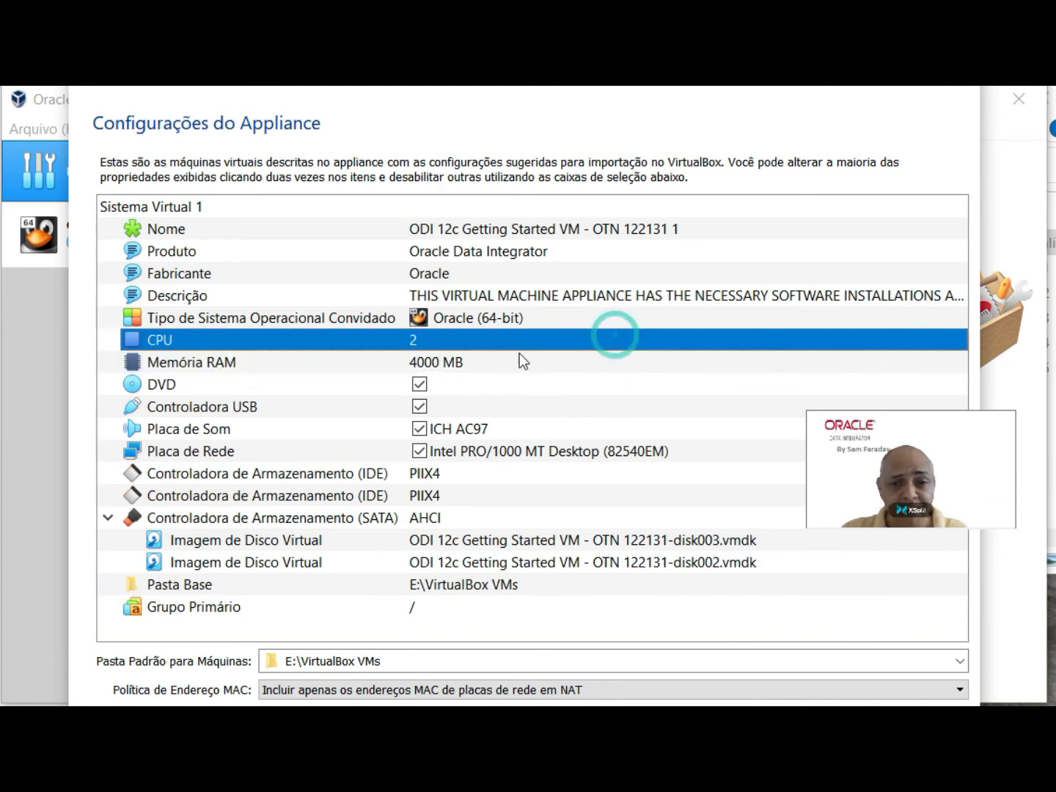
left_click(480, 361)
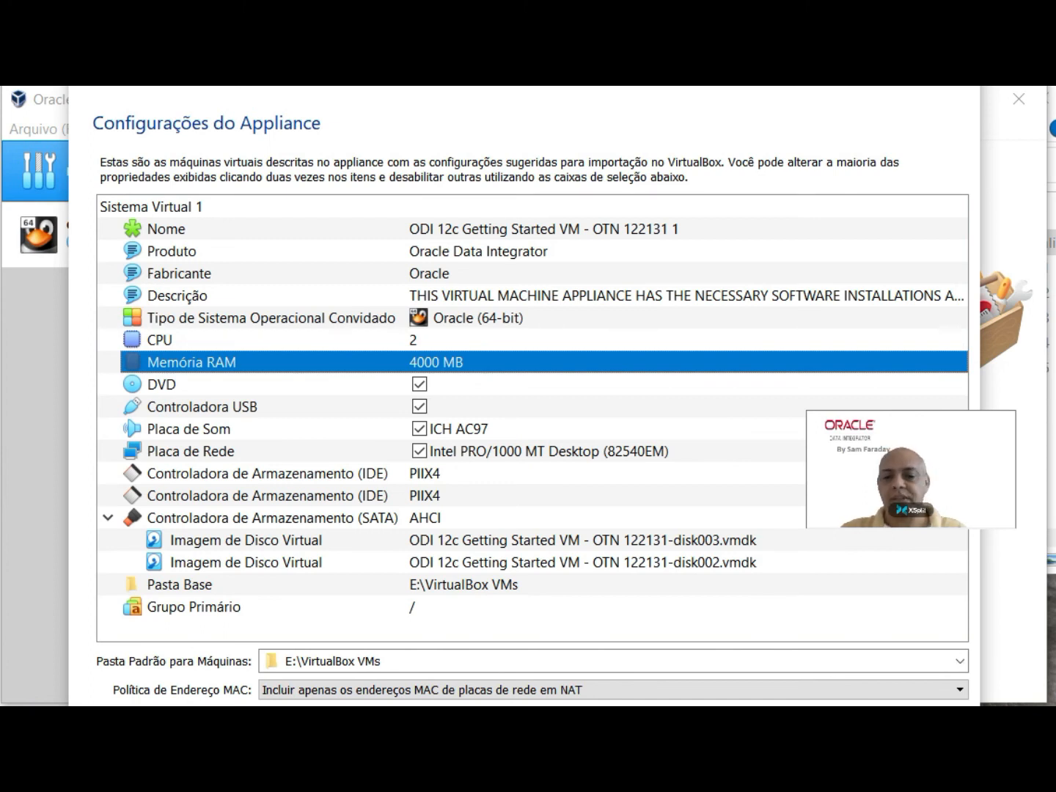
key("Return")
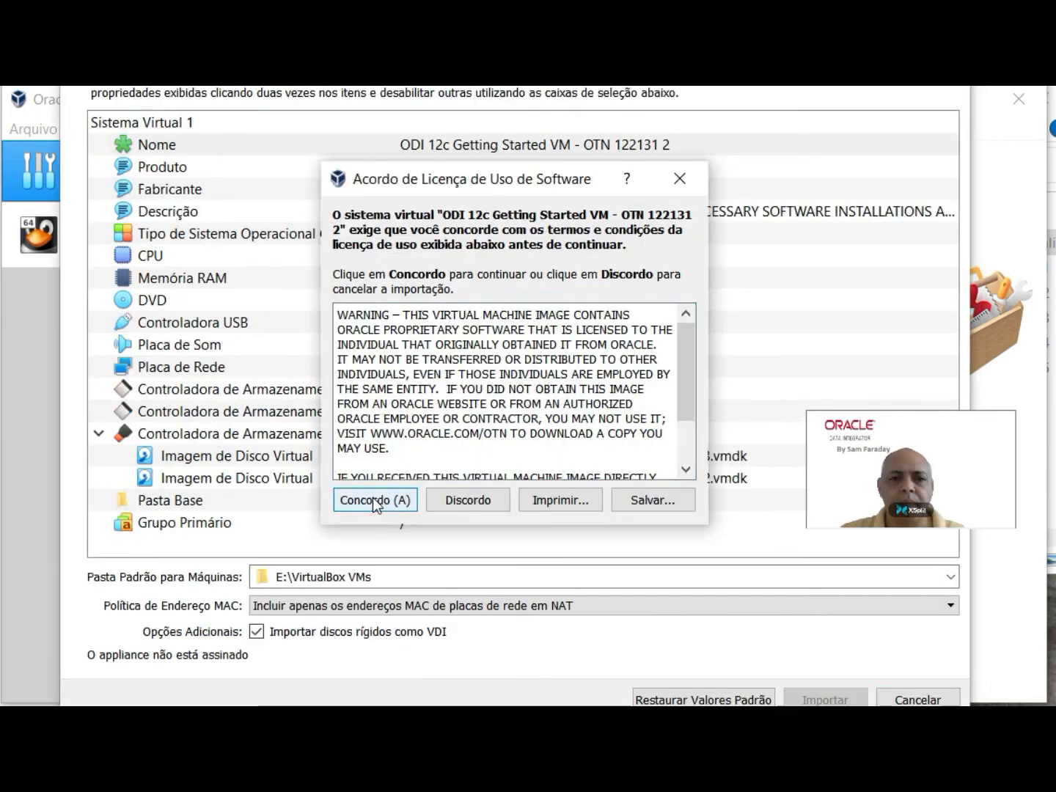
left_click(398, 585)
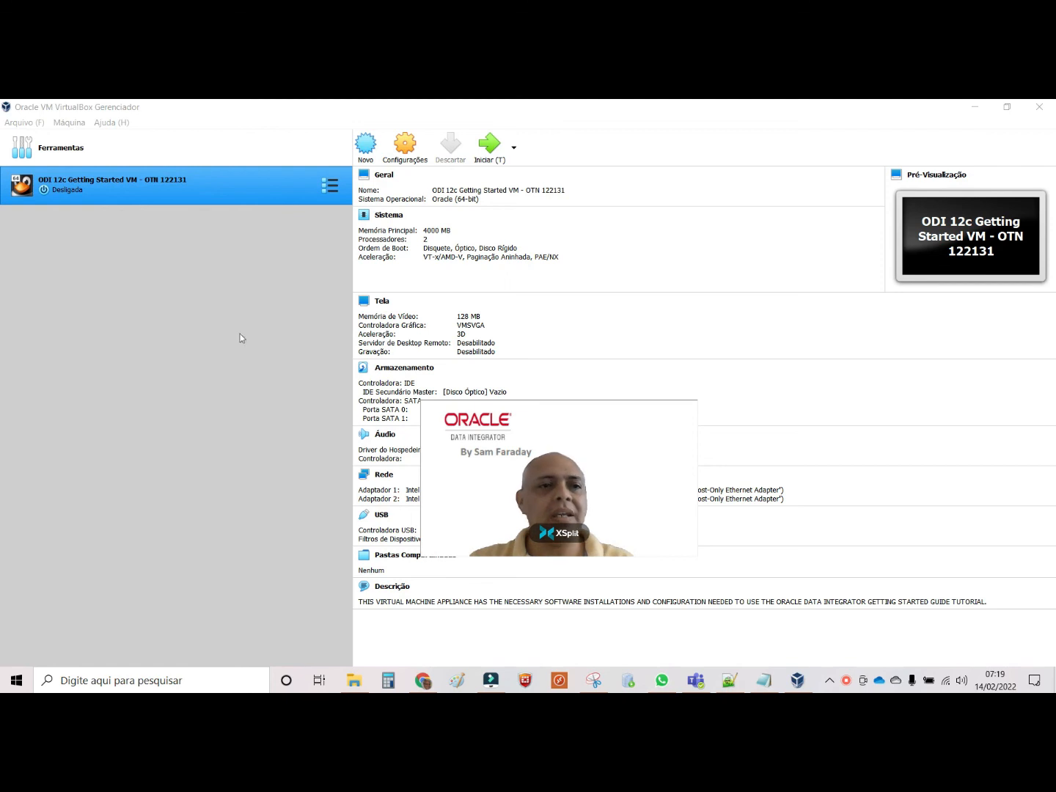
Step: Start the virtual machine "ODI 12c Getting Started VM - OTN 122131"
double_click(92, 183)
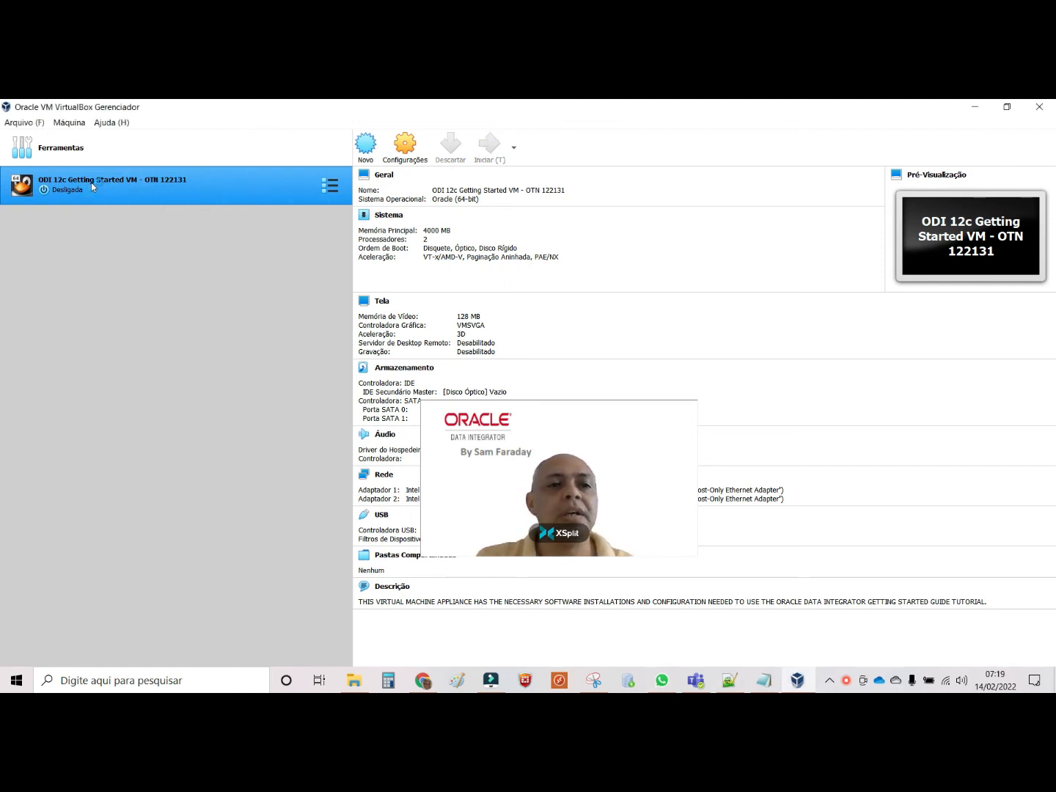
left_click(500, 444)
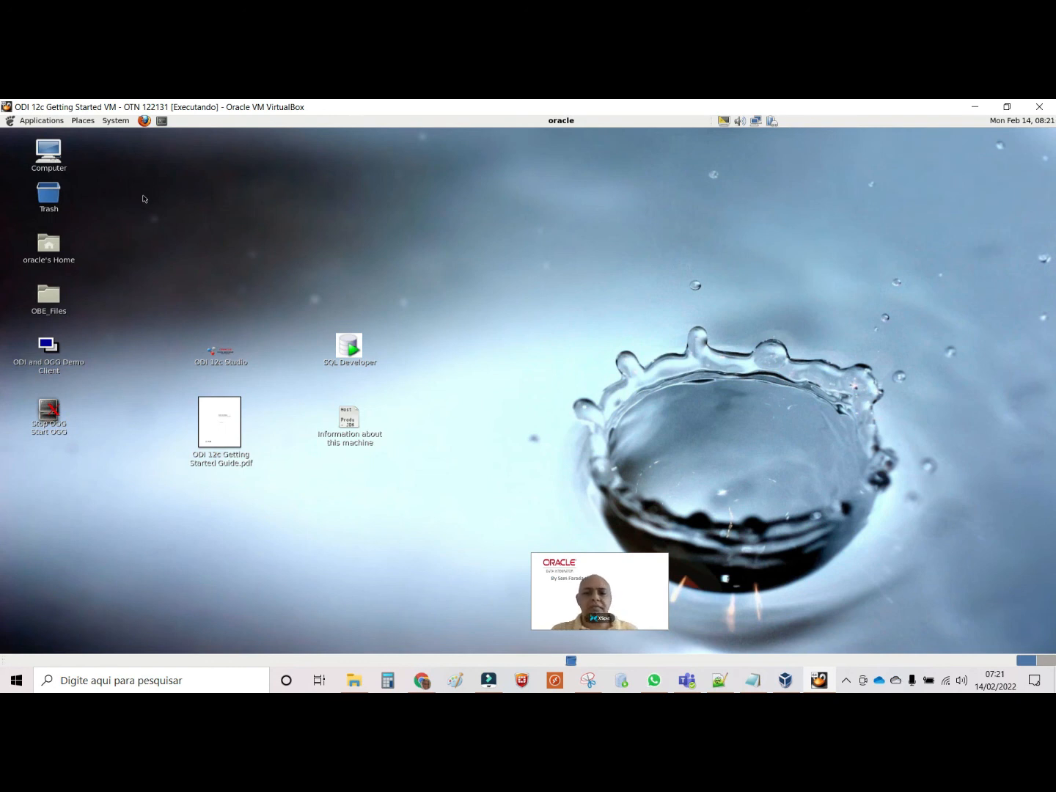
Step: Open the display preferences of the guest Linux desktop
left_click(118, 125)
mouse_move(136, 142)
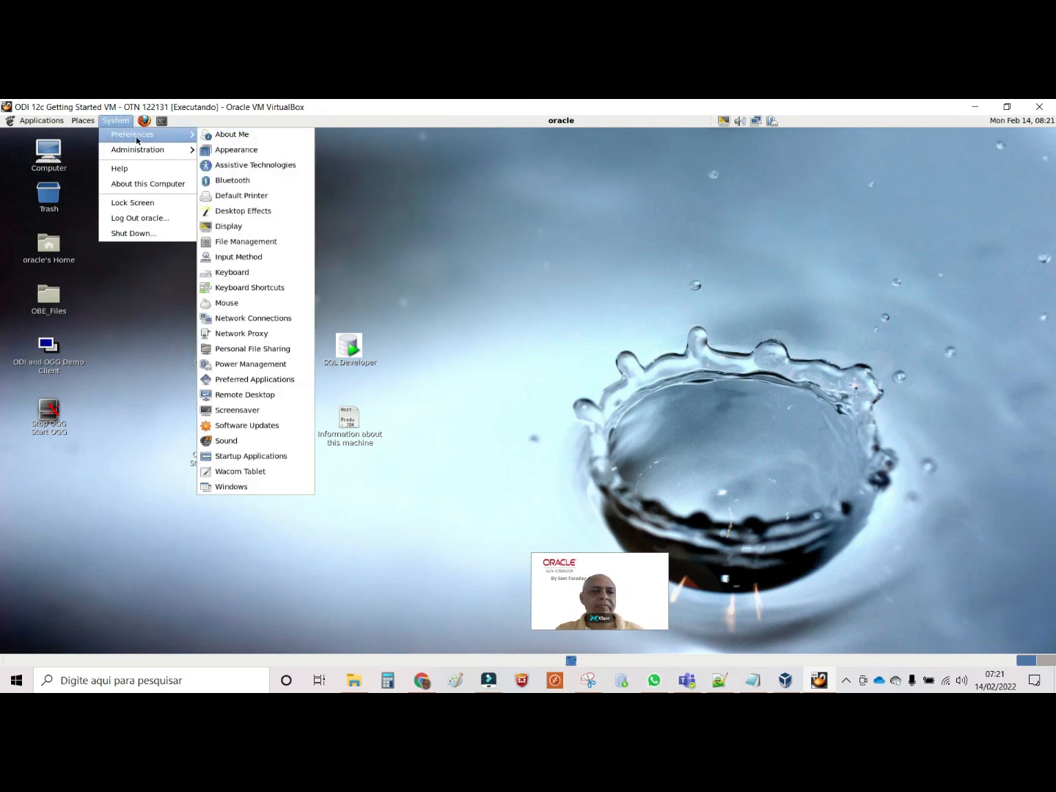
left_click(231, 227)
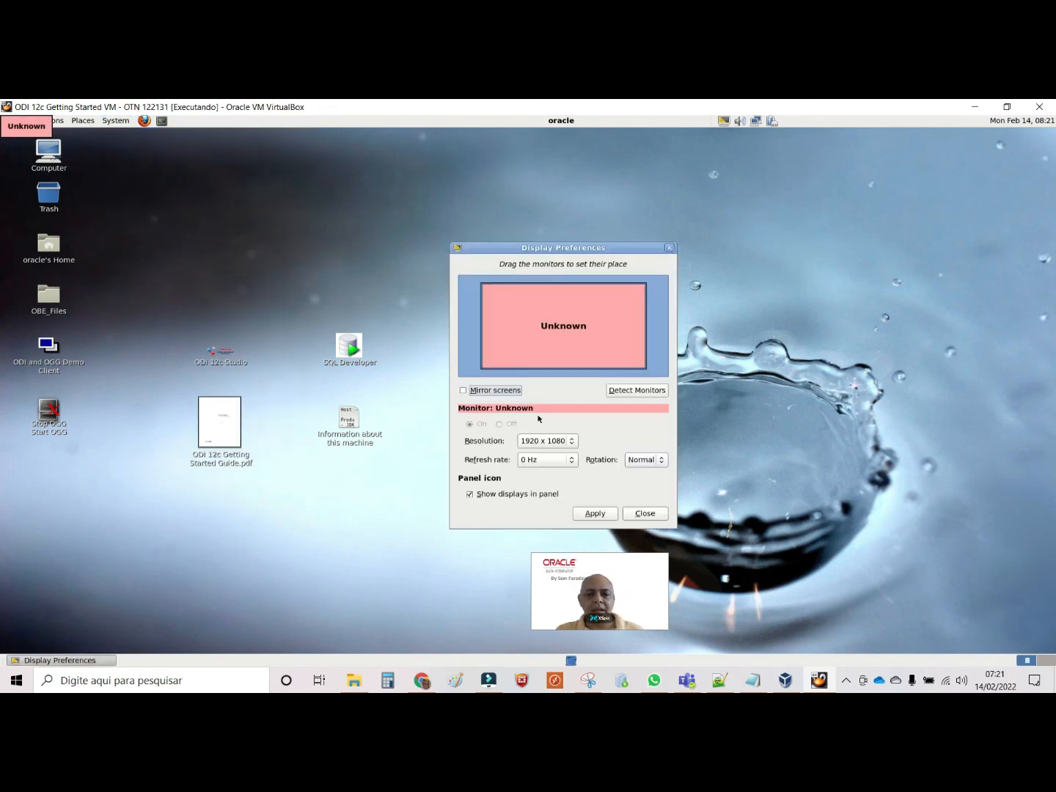